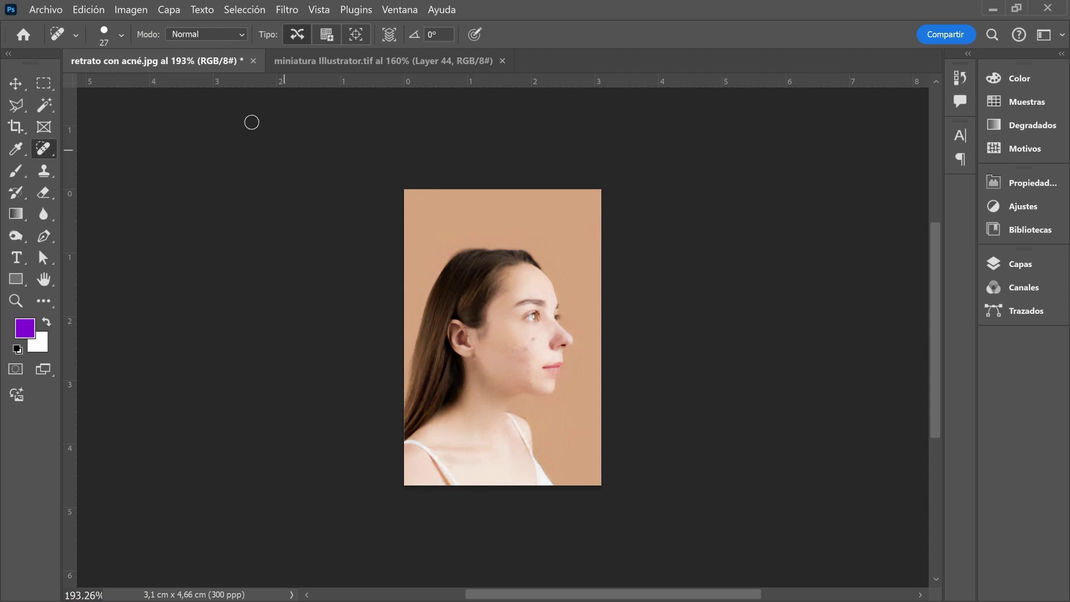
# - Check the Fondo layer in Capas and launch Filtro > Neural Filters on the portrait
pyautogui.click(290, 11)
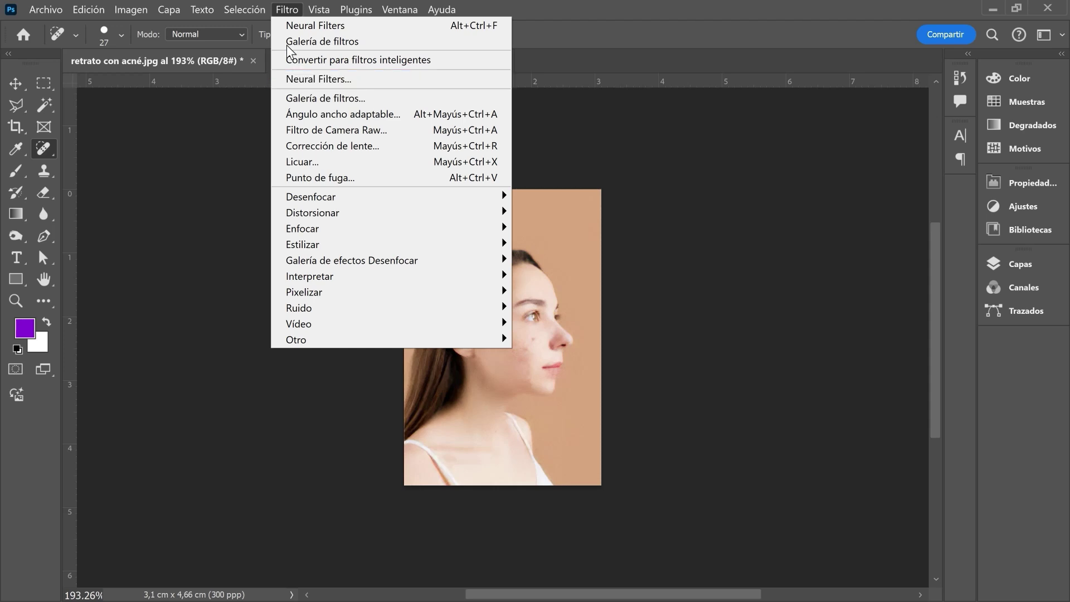
pyautogui.click(287, 12)
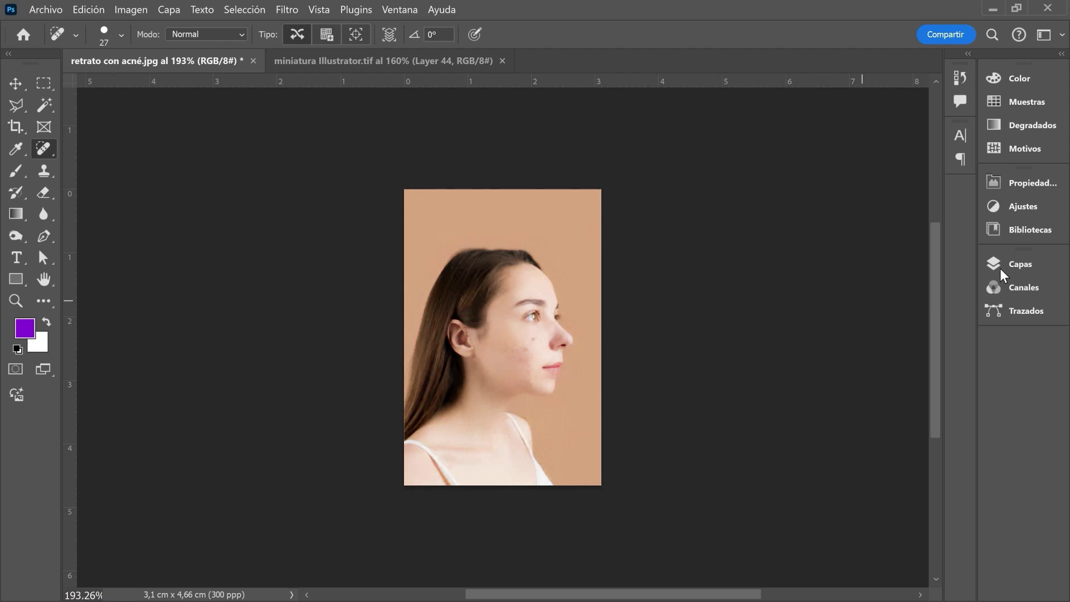
pyautogui.click(1024, 263)
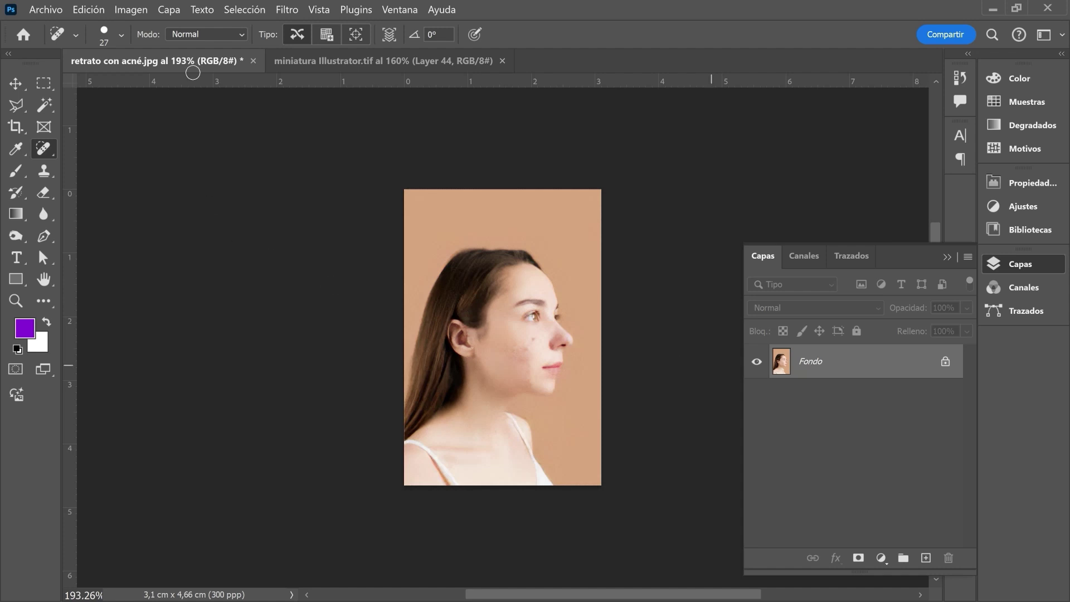
pyautogui.click(282, 11)
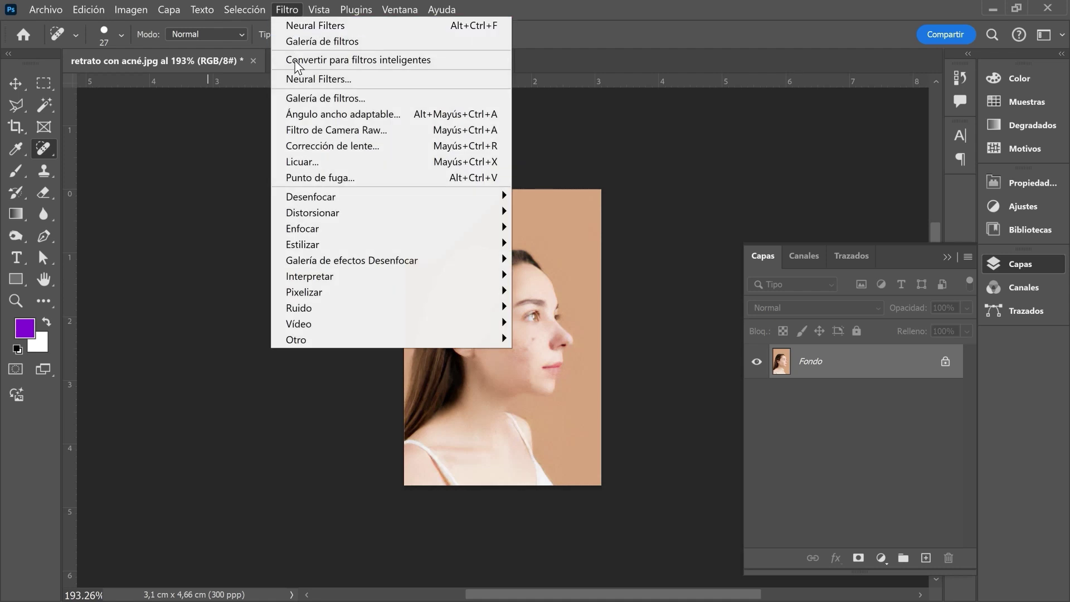
pyautogui.click(296, 80)
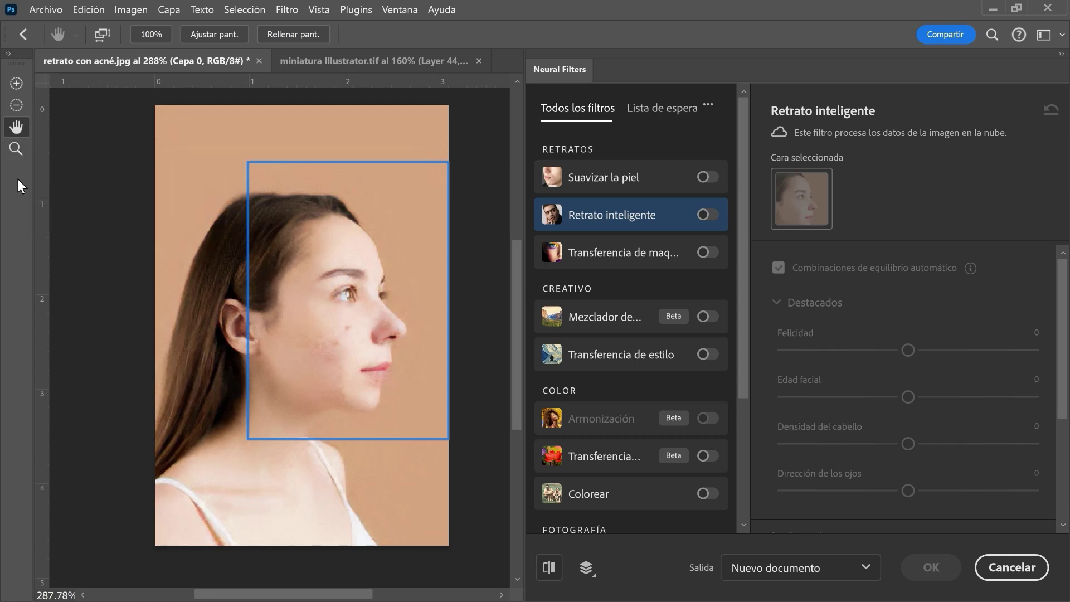
pyautogui.click(14, 149)
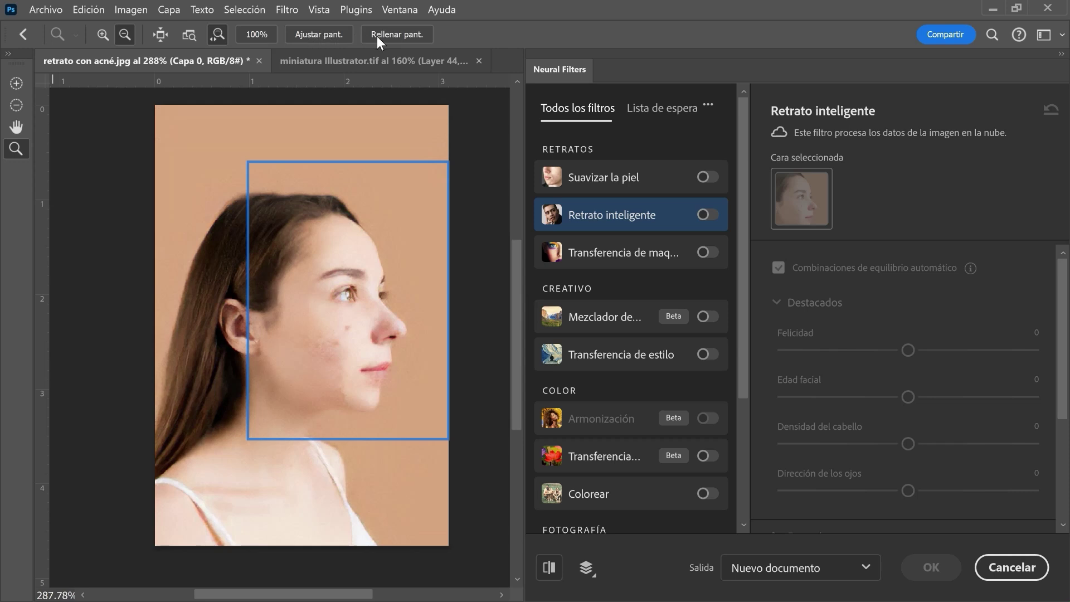
# - Zoom the Neural Filters preview with Ajustar pant. and Rellenar pant., ending fitted to the window
pyautogui.click(319, 34)
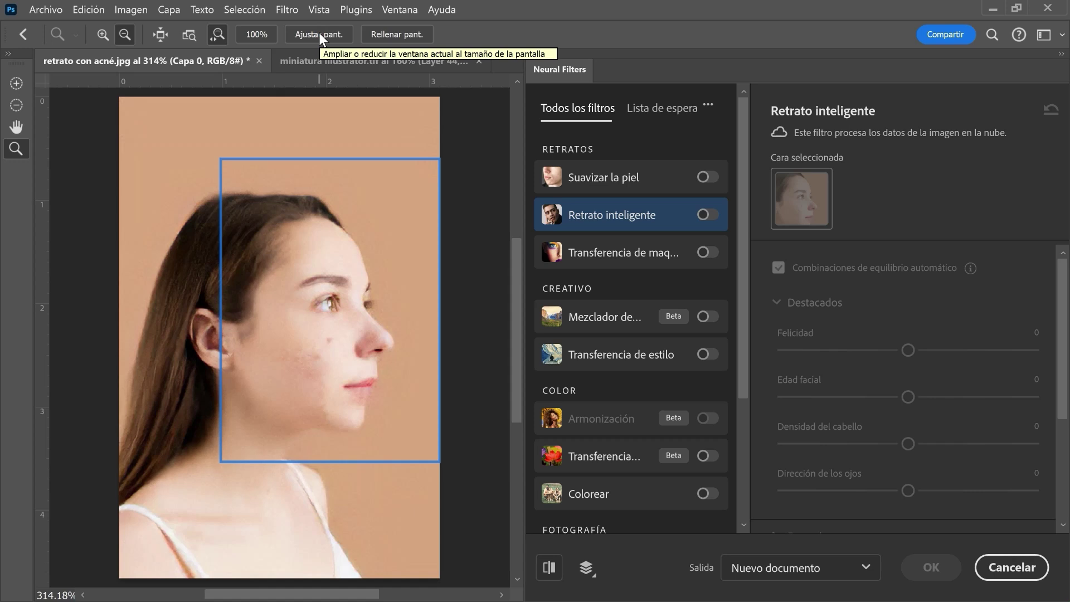
pyautogui.click(393, 33)
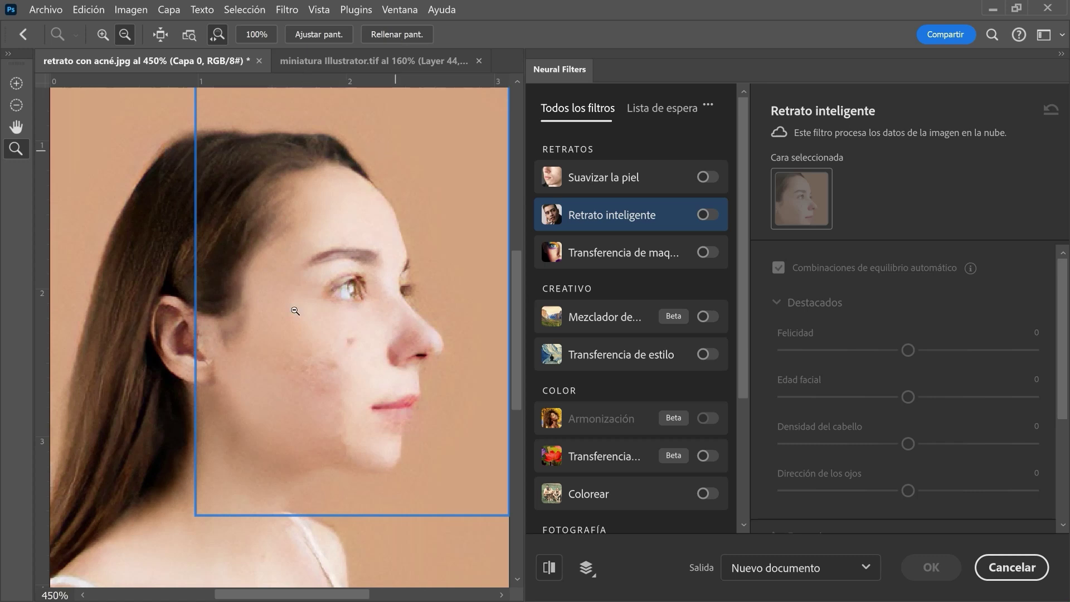
pyautogui.click(315, 345)
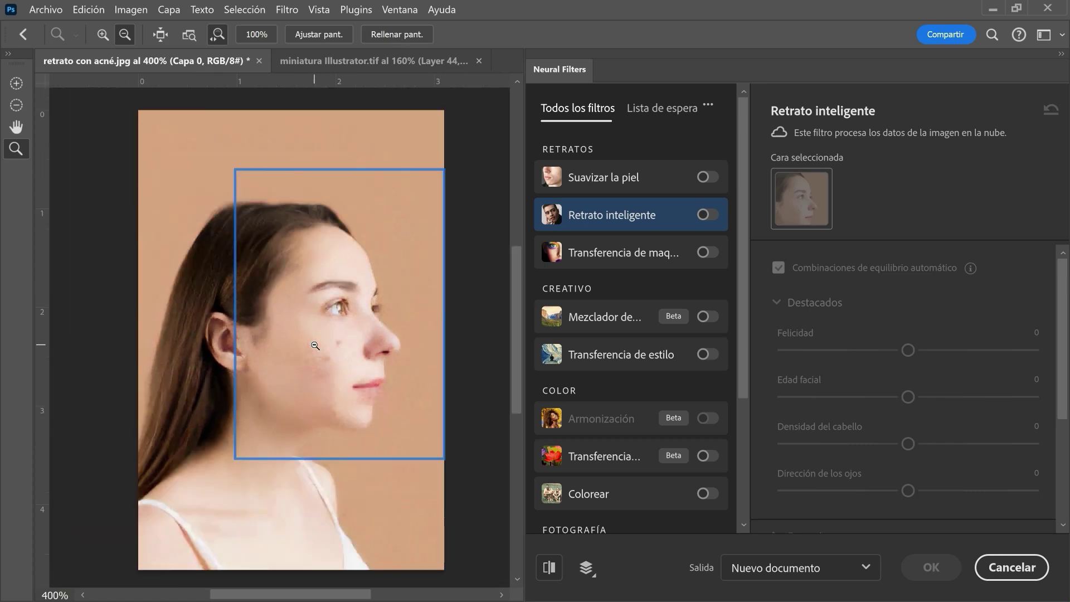
pyautogui.click(315, 345)
pyautogui.click(322, 34)
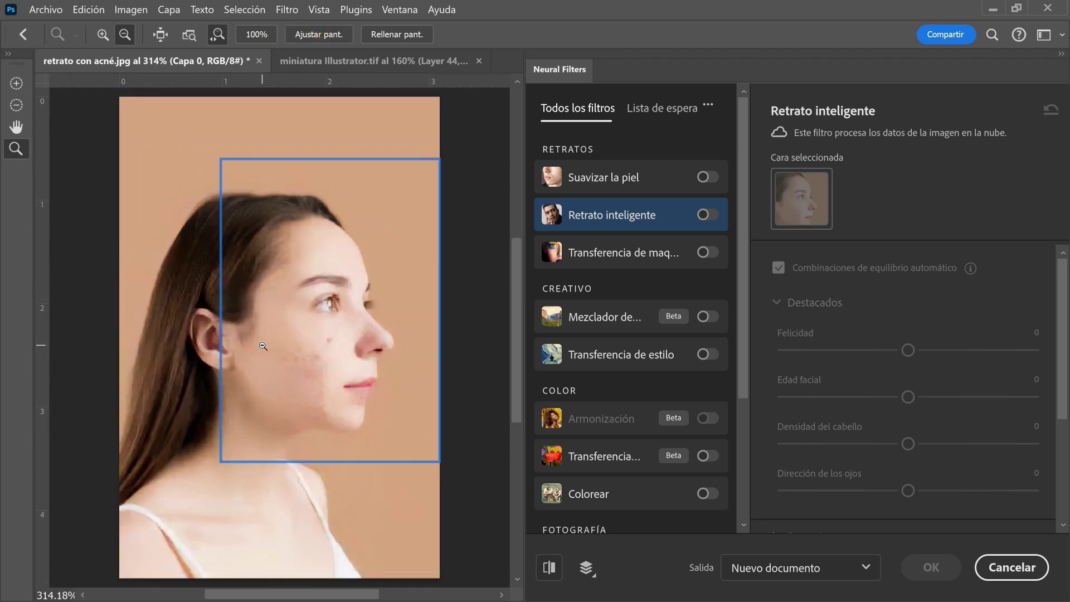
pyautogui.click(16, 126)
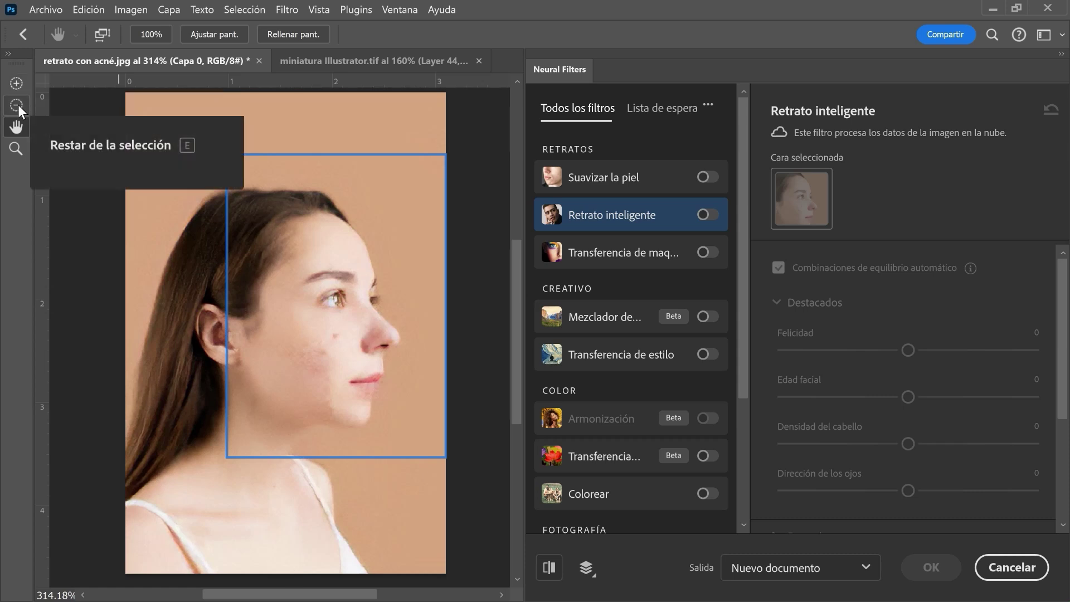
pyautogui.click(16, 106)
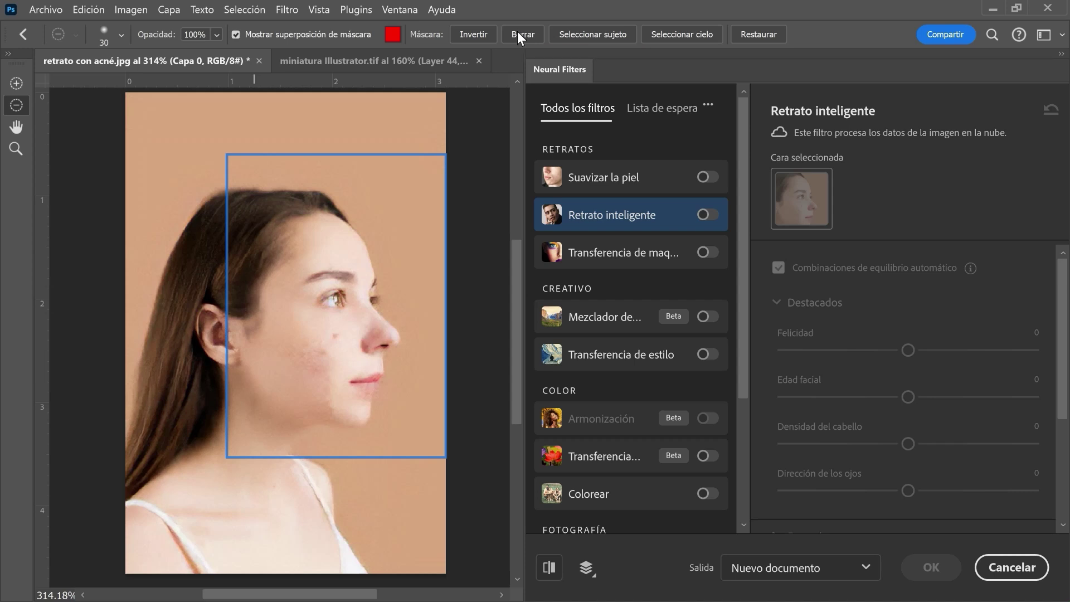
pyautogui.click(579, 33)
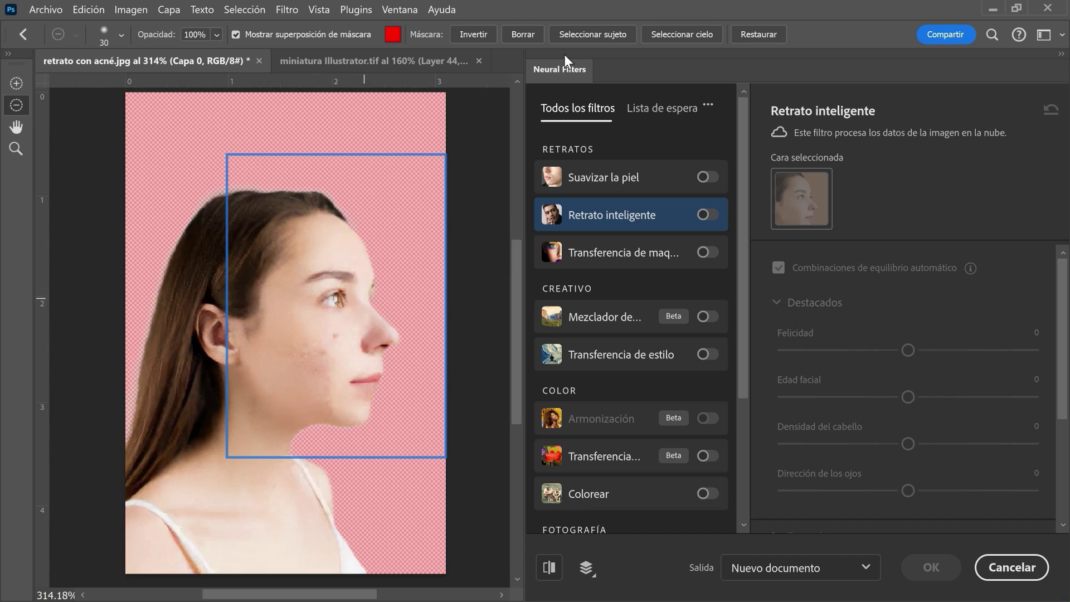
pyautogui.click(470, 34)
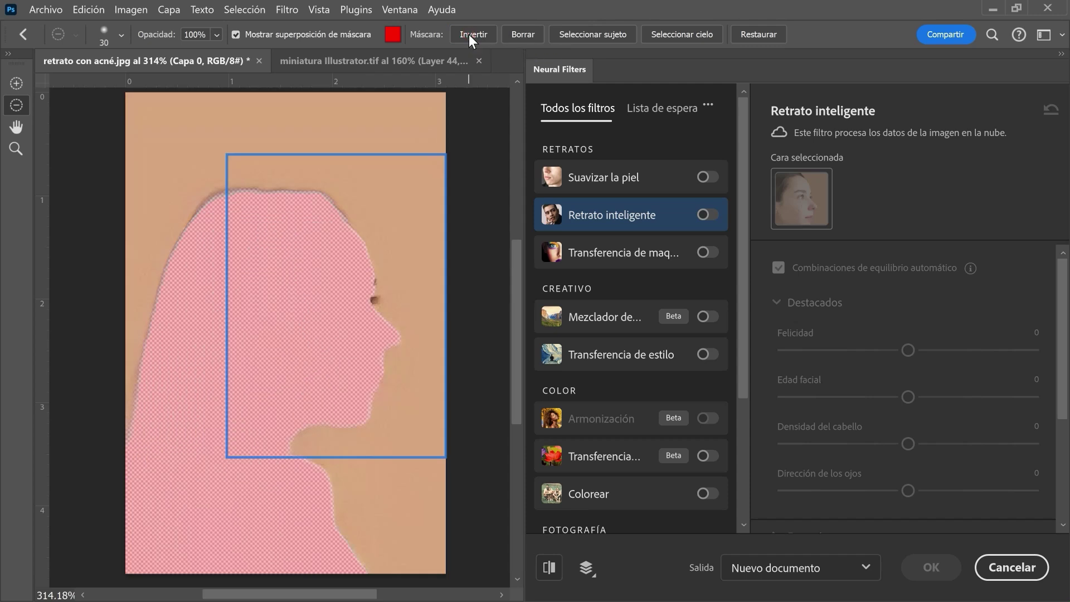
pyautogui.click(469, 34)
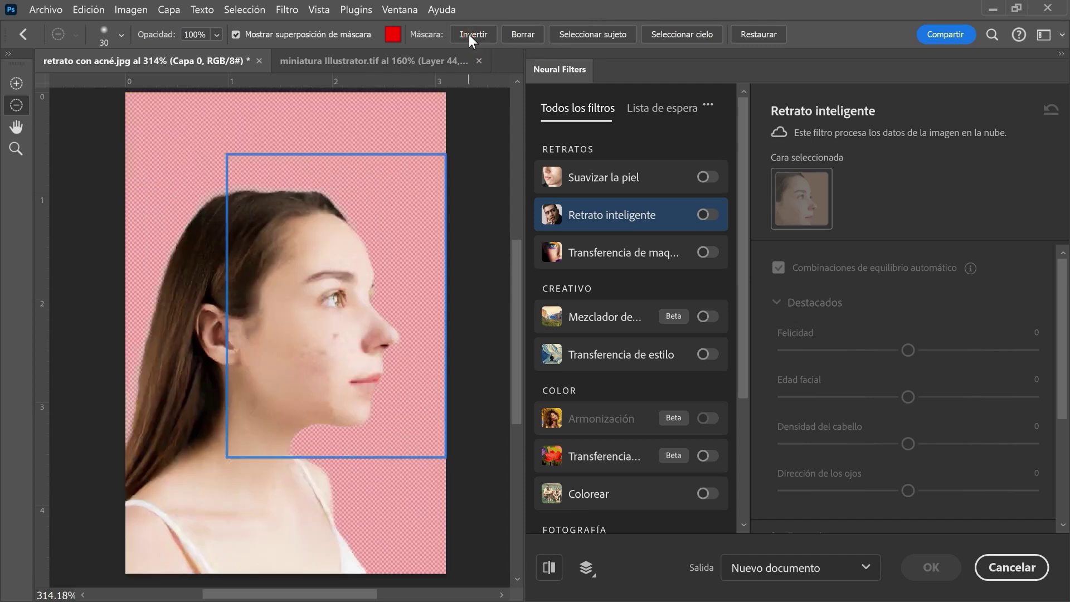
pyautogui.click(523, 34)
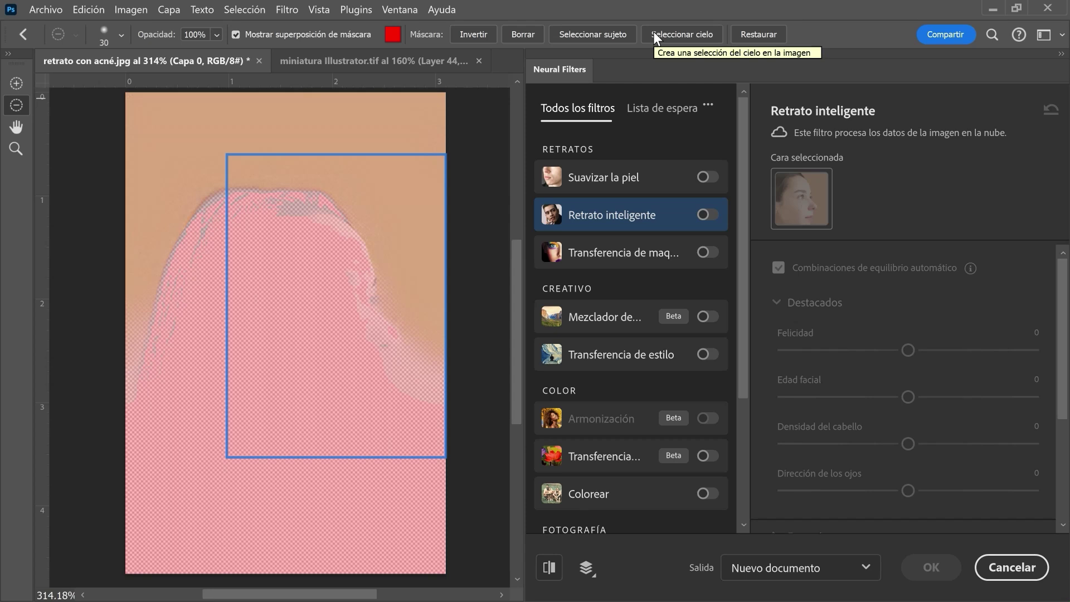
pyautogui.click(757, 34)
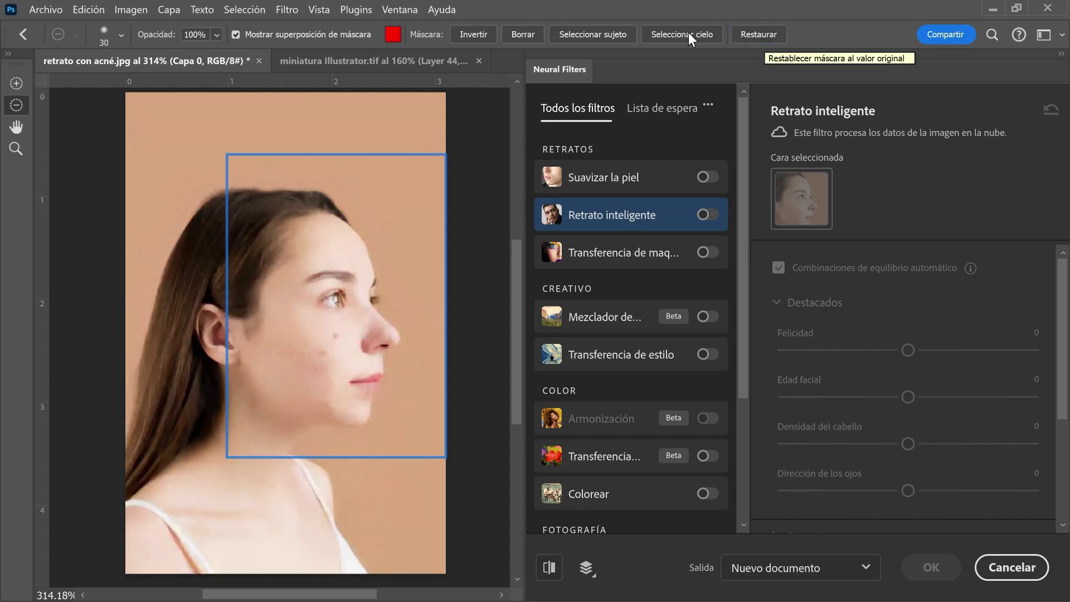
pyautogui.click(581, 34)
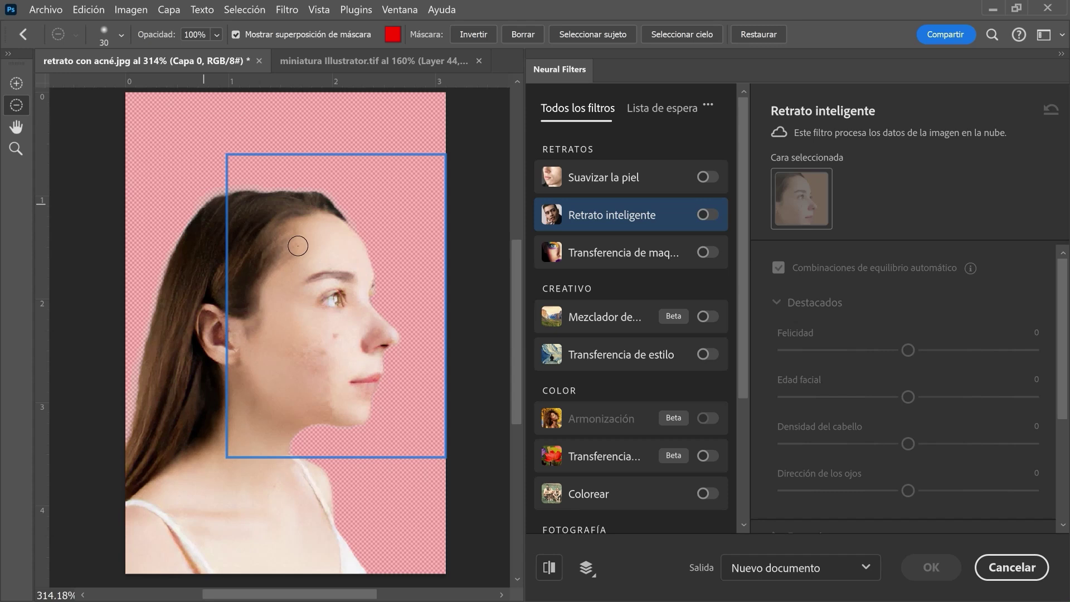
pyautogui.moveTo(345, 217); pyautogui.dragTo(374, 270)
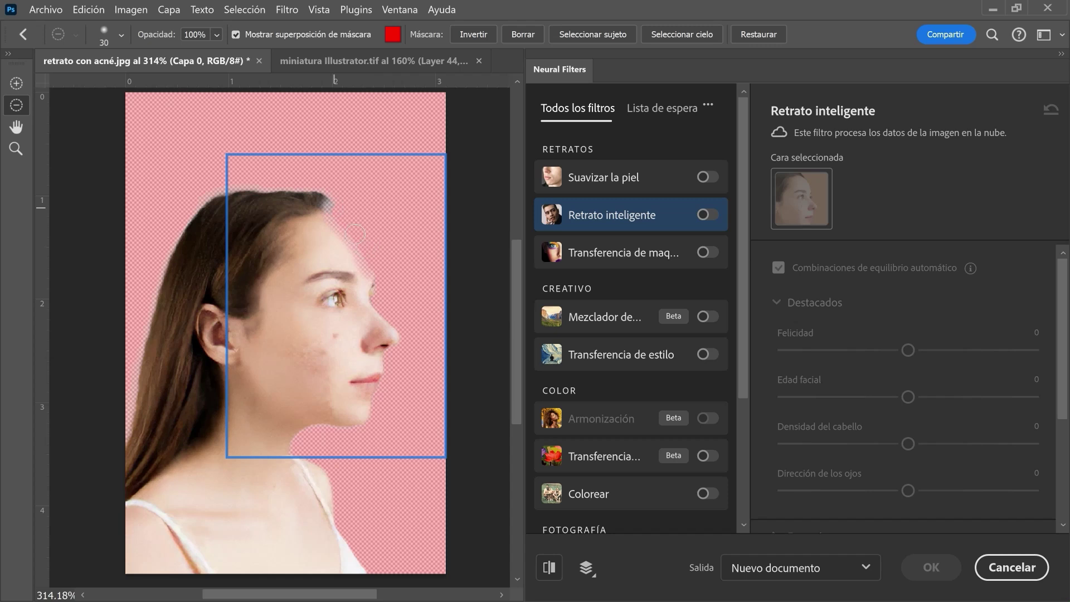
pyautogui.click(17, 83)
pyautogui.moveTo(321, 211)
pyautogui.mouseDown()
pyautogui.moveTo(341, 231)
pyautogui.moveTo(333, 235)
pyautogui.mouseUp()
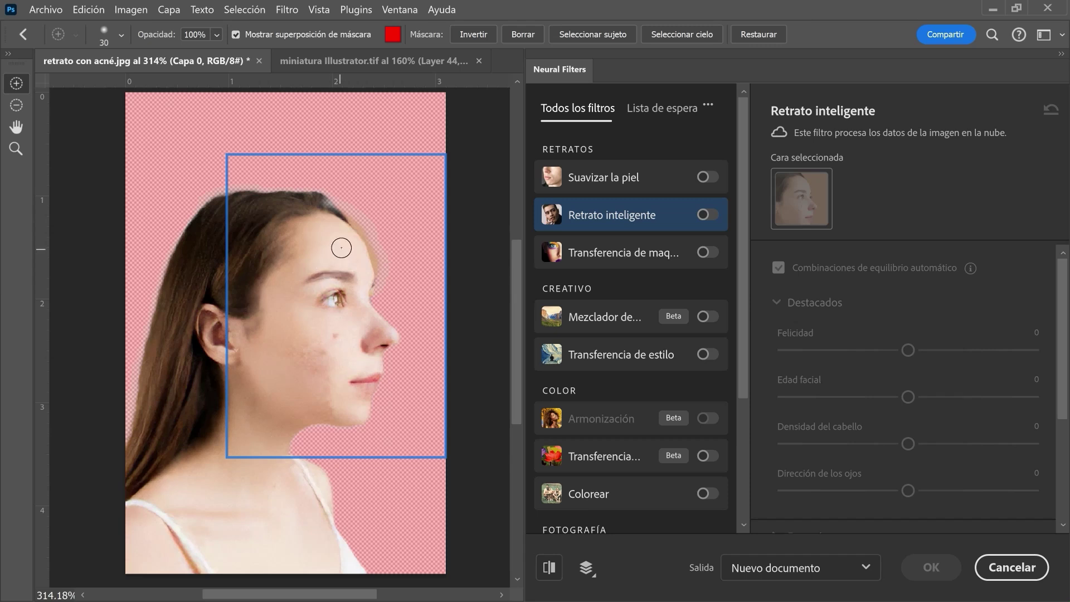
pyautogui.click(755, 35)
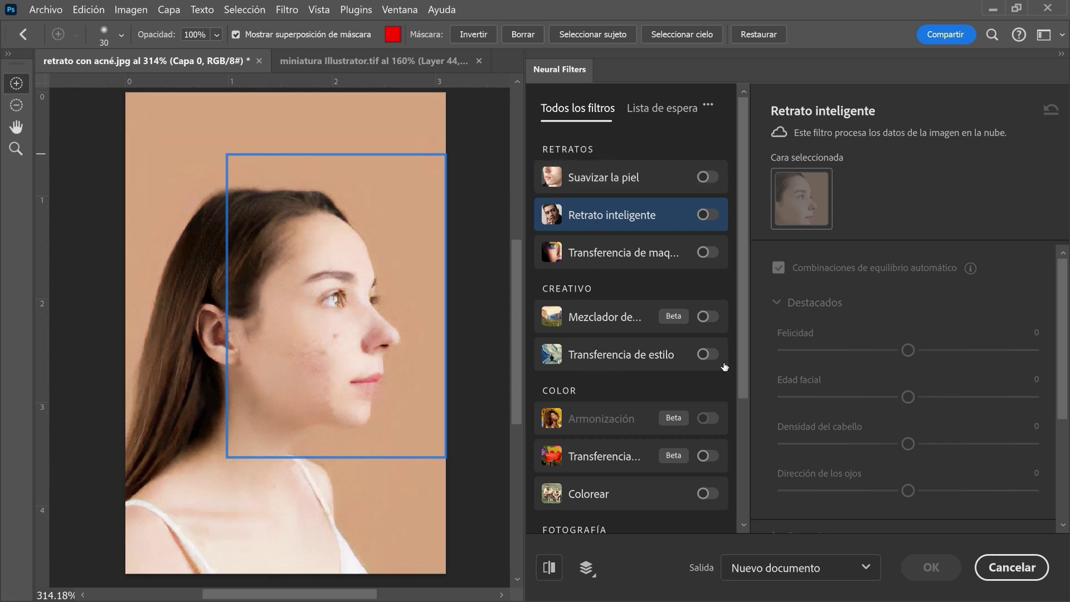
# - Turn on the Suavizar la piel (Skin Smoothing) neural filter for the detected face
pyautogui.moveTo(744, 365)
pyautogui.mouseDown()
pyautogui.moveTo(743, 499)
pyautogui.moveTo(743, 317)
pyautogui.mouseUp()
pyautogui.moveTo(629, 178)
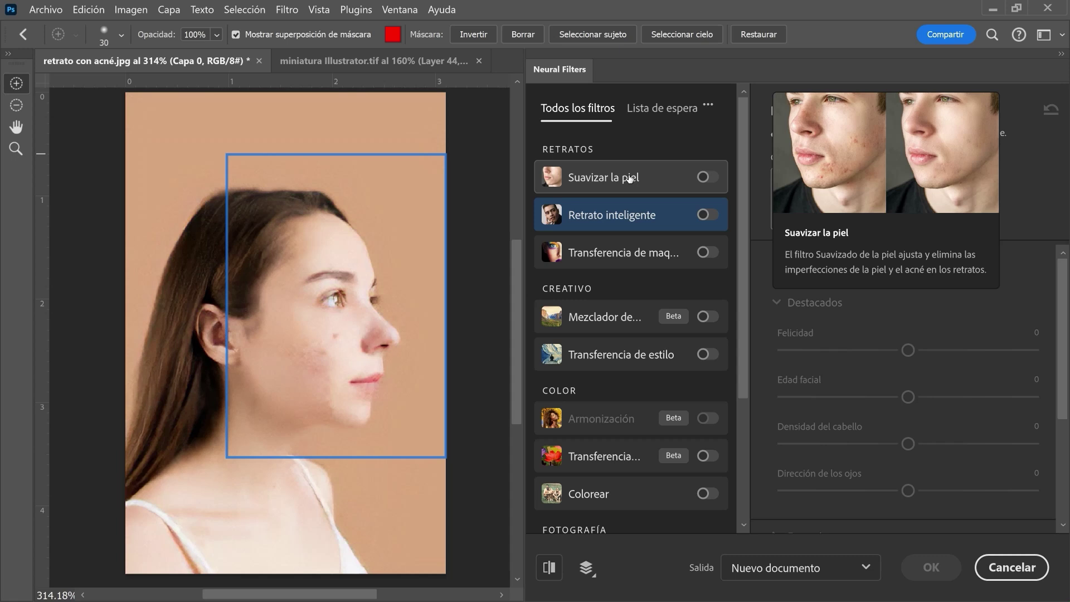
pyautogui.click(661, 179)
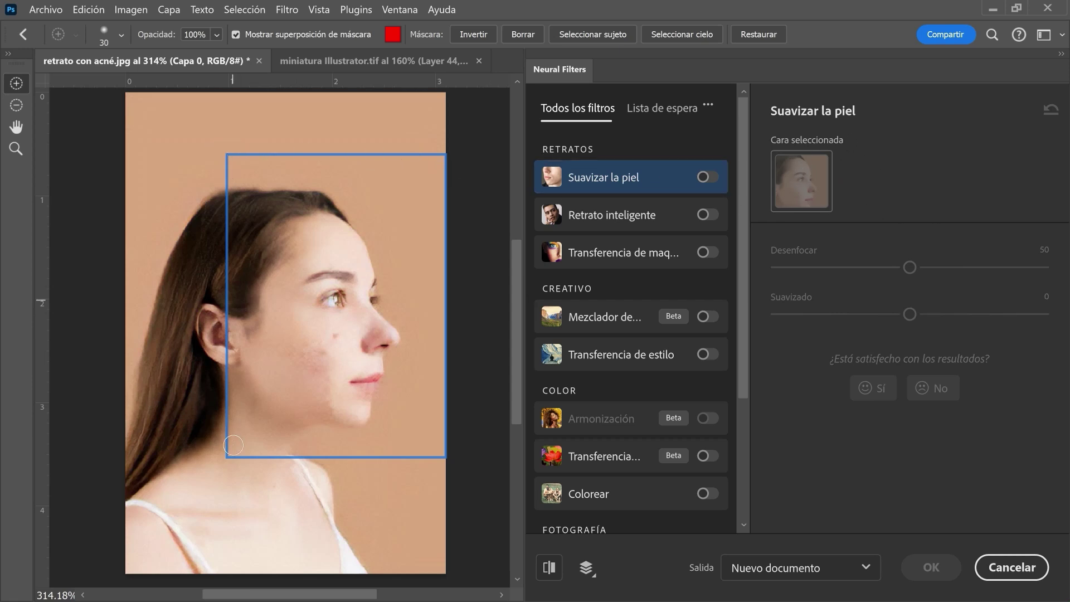
pyautogui.click(712, 179)
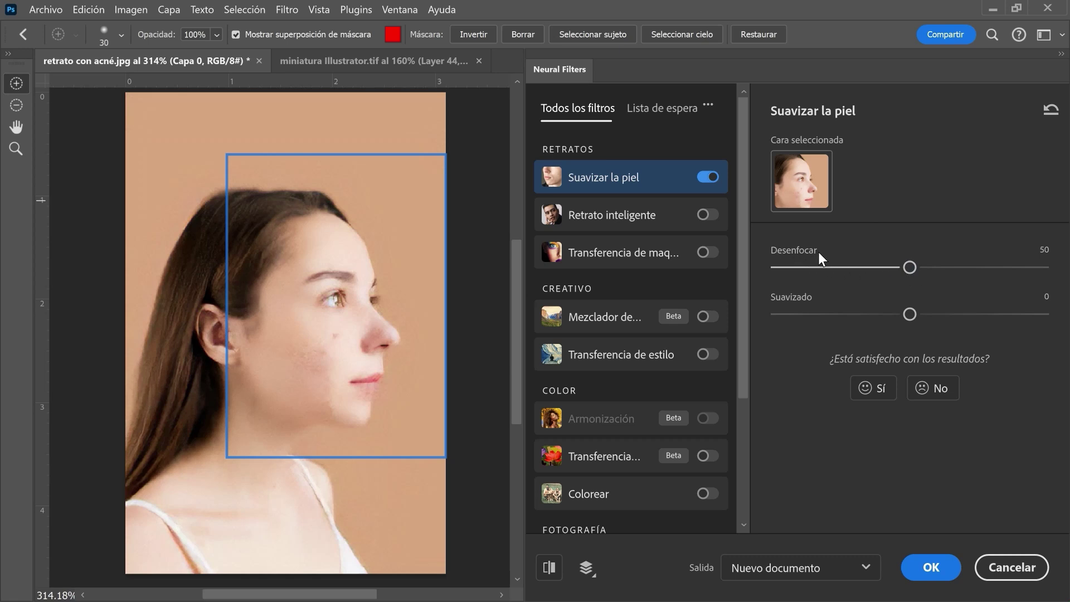
# - Adjust the skin smoothing sliders to Desenfocar 50 and Suavizado 0
pyautogui.moveTo(993, 268); pyautogui.dragTo(1065, 270)
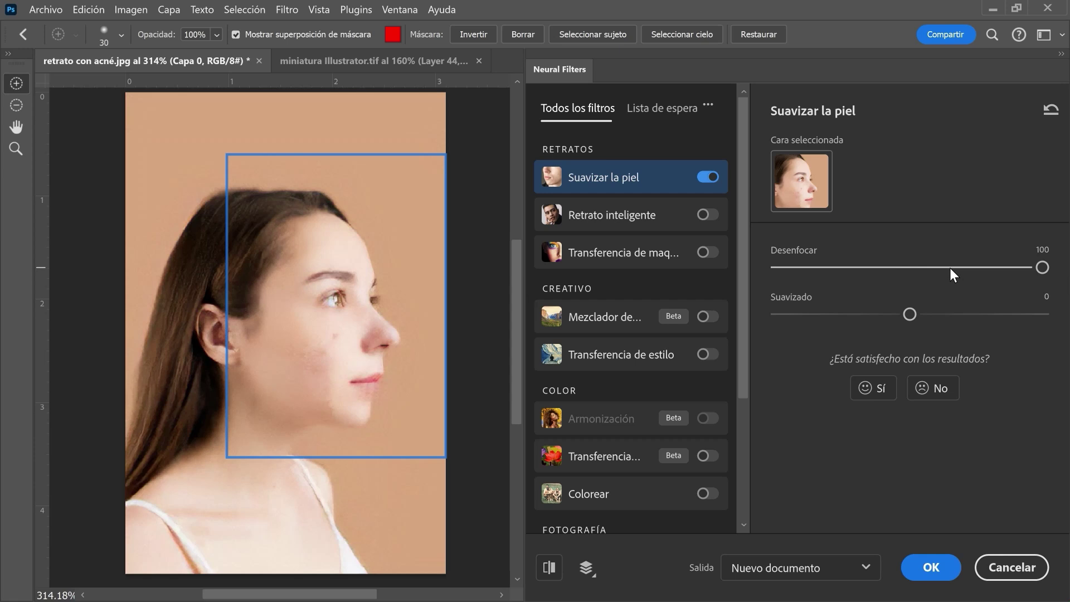
pyautogui.moveTo(1042, 268); pyautogui.dragTo(775, 267)
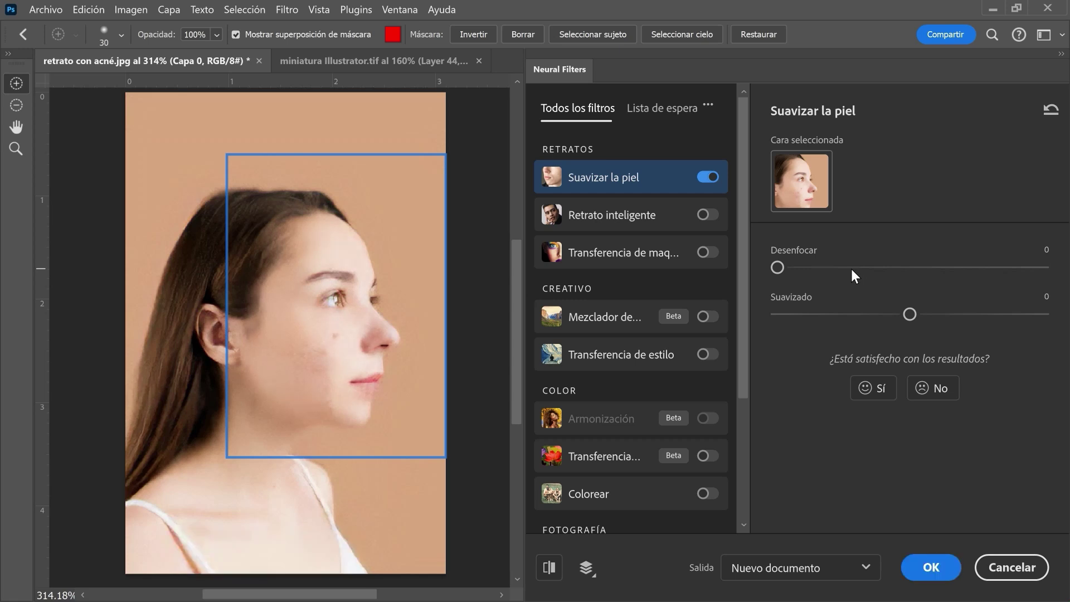
pyautogui.moveTo(777, 267); pyautogui.dragTo(911, 269)
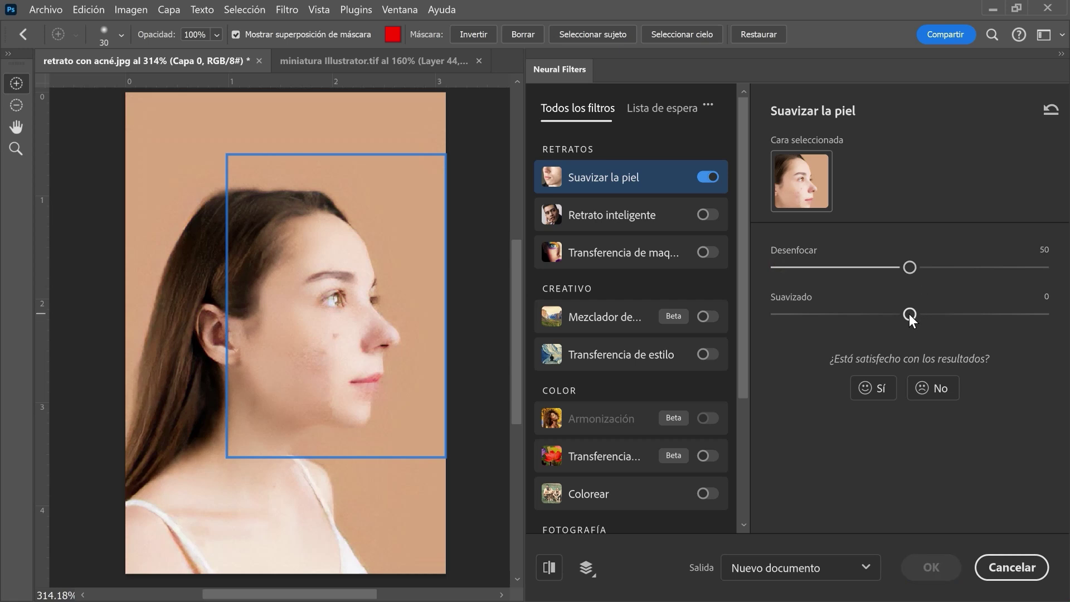
pyautogui.moveTo(909, 314); pyautogui.dragTo(1042, 314)
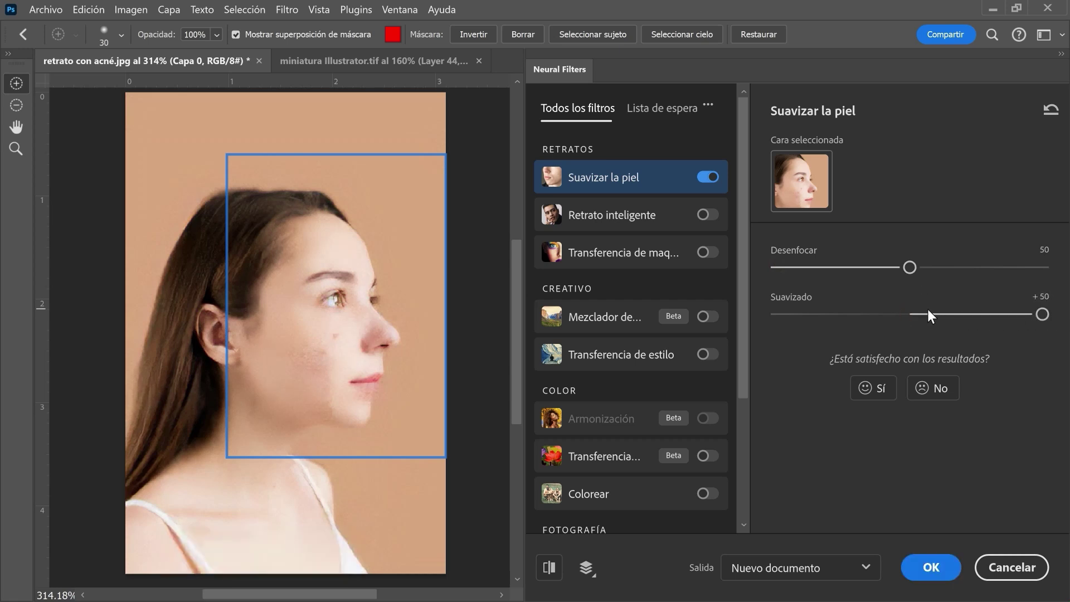
pyautogui.moveTo(1042, 314); pyautogui.dragTo(821, 314)
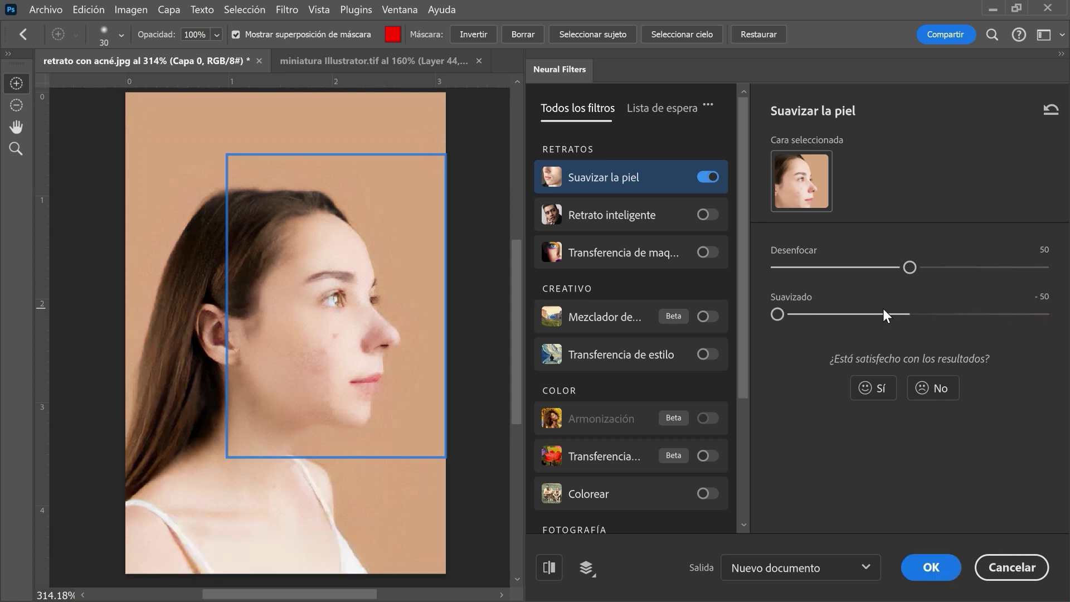
pyautogui.moveTo(779, 313); pyautogui.dragTo(908, 314)
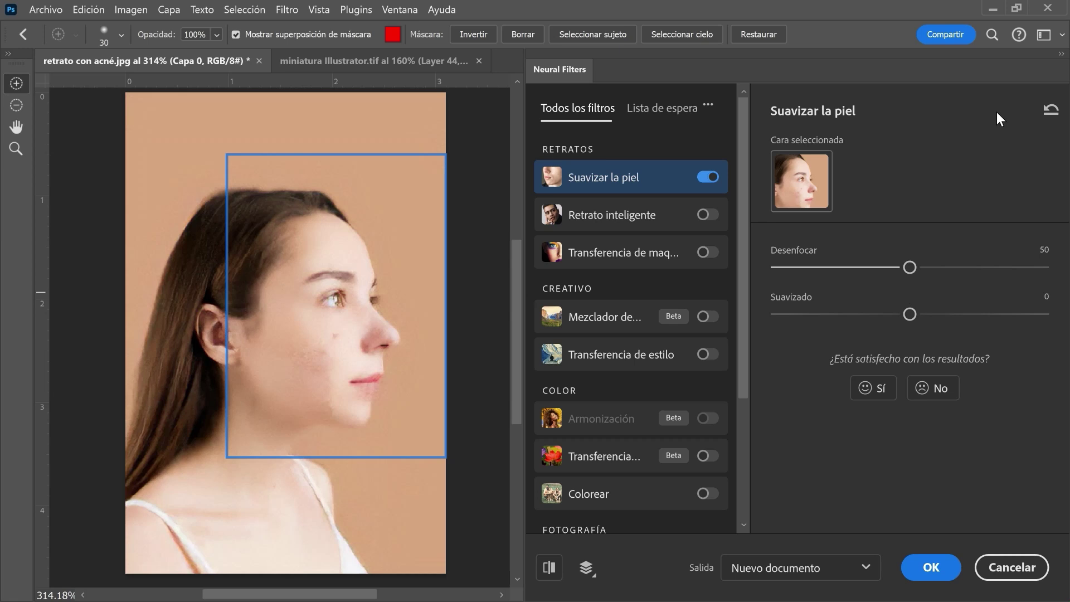
pyautogui.moveTo(910, 267); pyautogui.dragTo(1024, 267)
pyautogui.click(1051, 110)
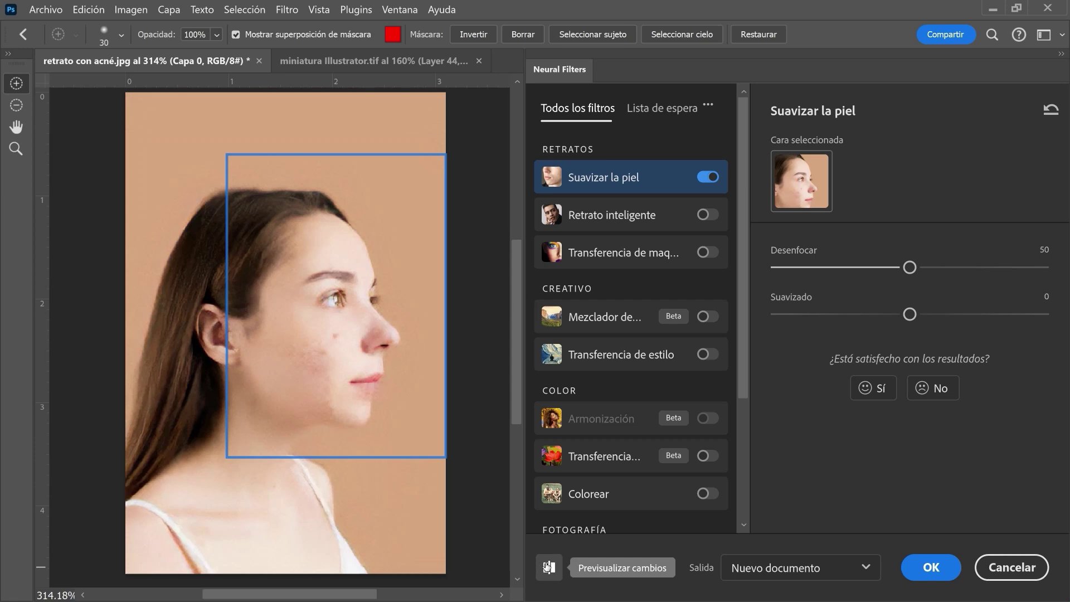
pyautogui.click(549, 567)
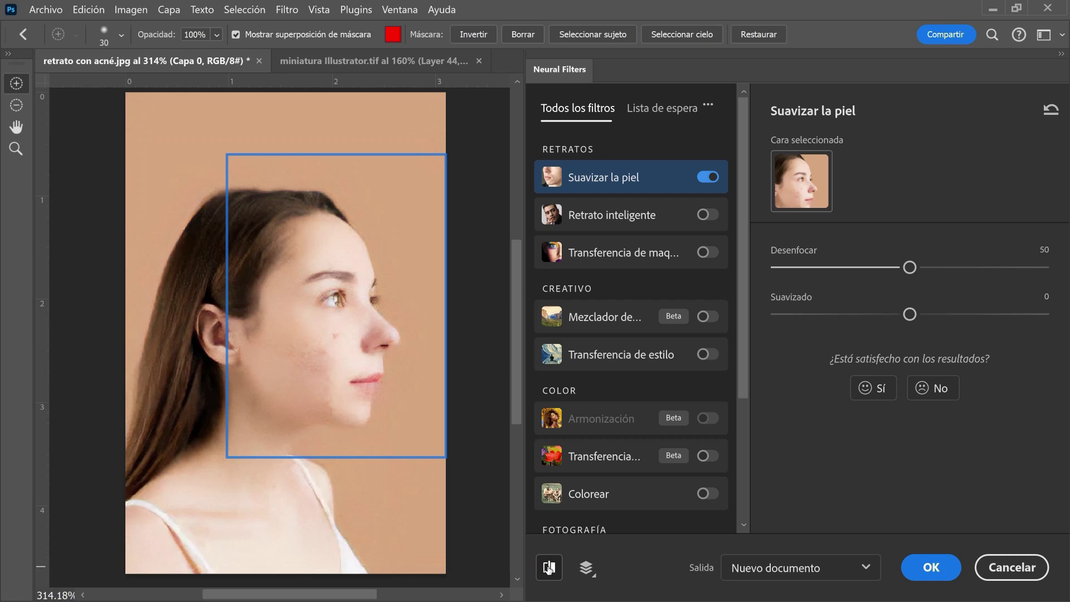
pyautogui.click(586, 568)
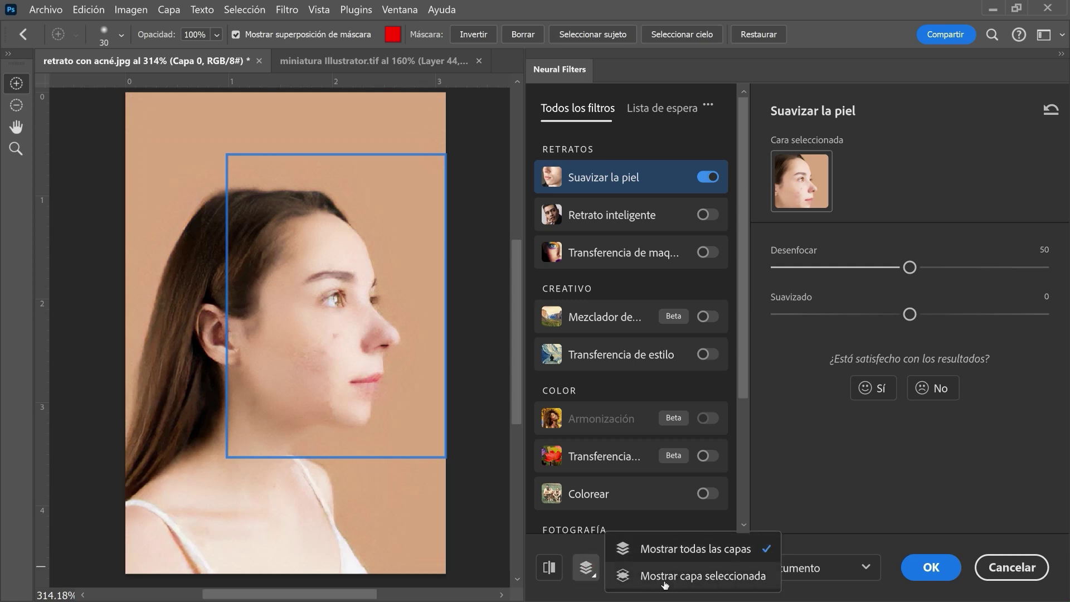
pyautogui.click(684, 577)
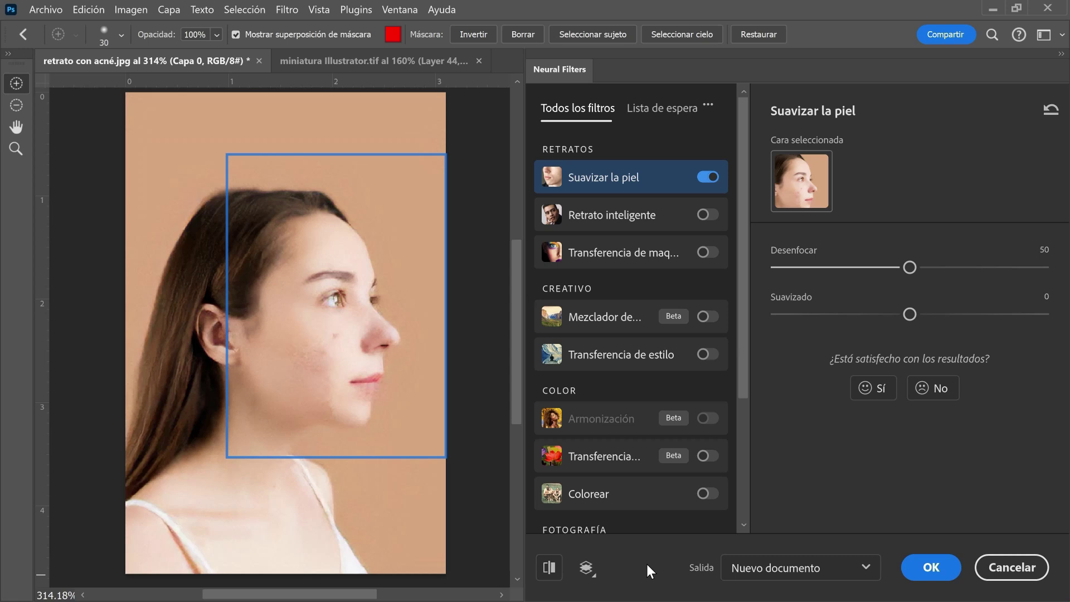
pyautogui.click(584, 568)
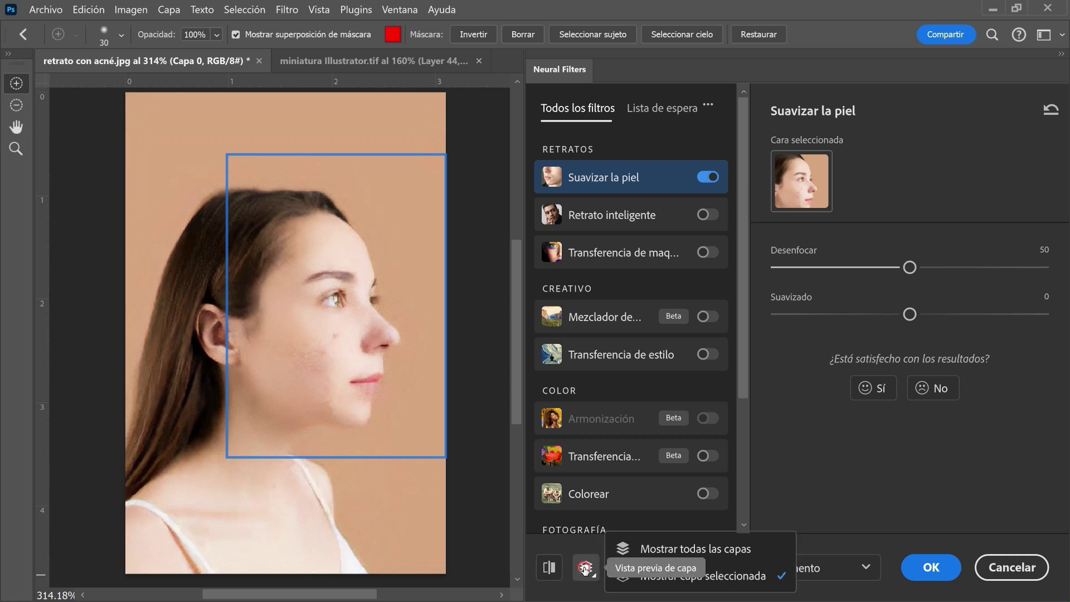
pyautogui.click(675, 549)
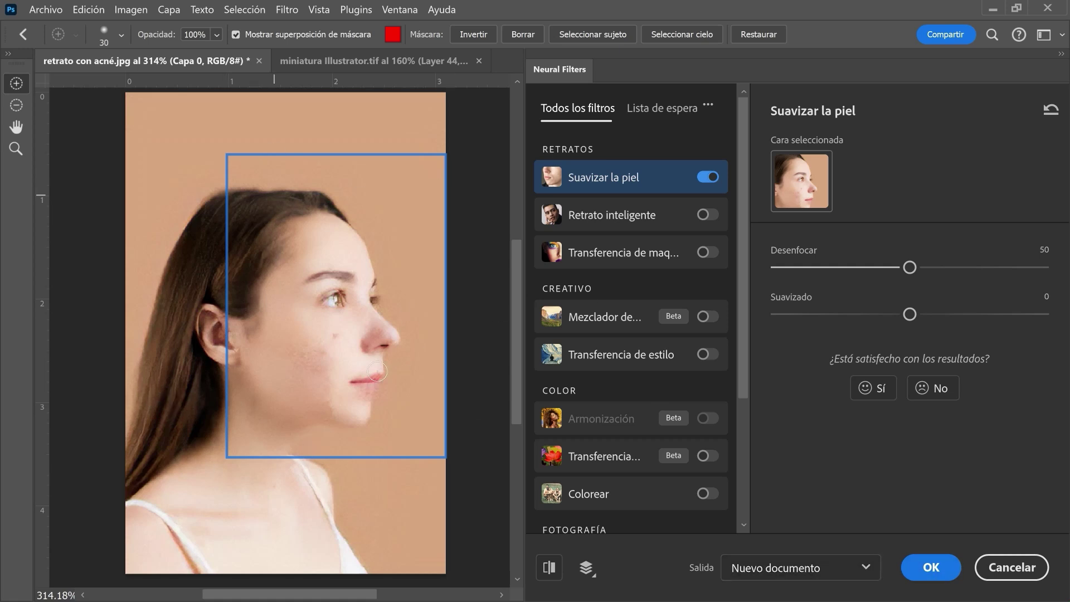
# - Apply Skin Smoothing with output set to New Layer, creating Capa 1
pyautogui.click(865, 568)
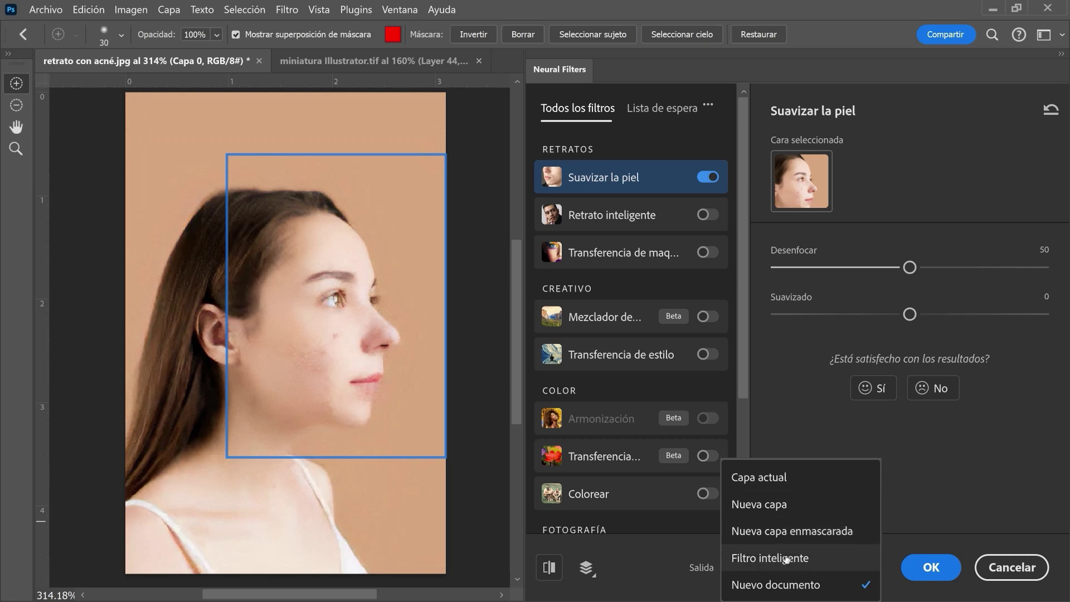
pyautogui.click(767, 508)
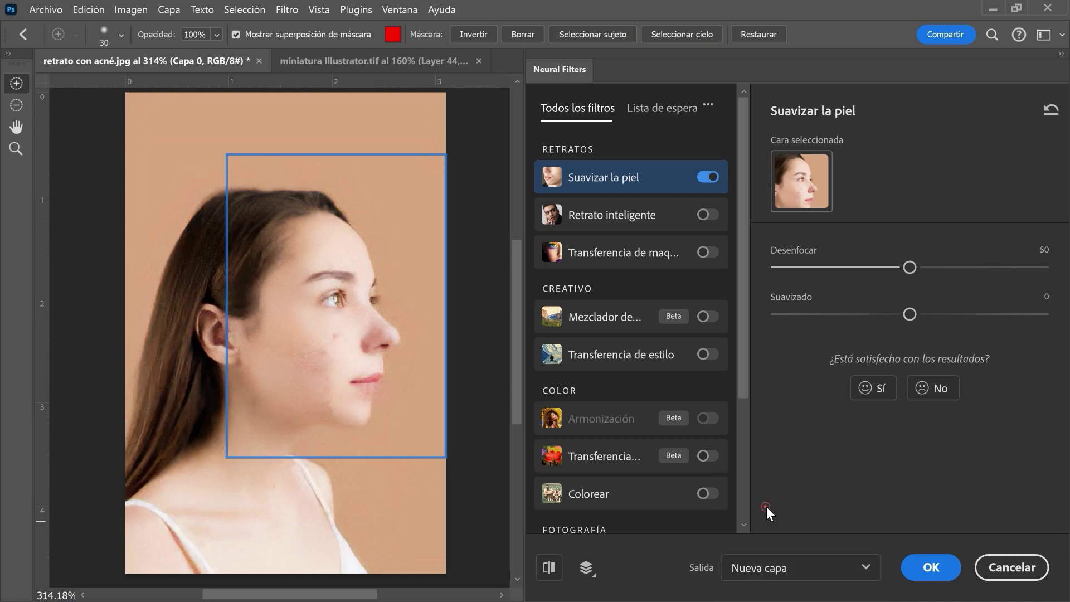
pyautogui.click(928, 569)
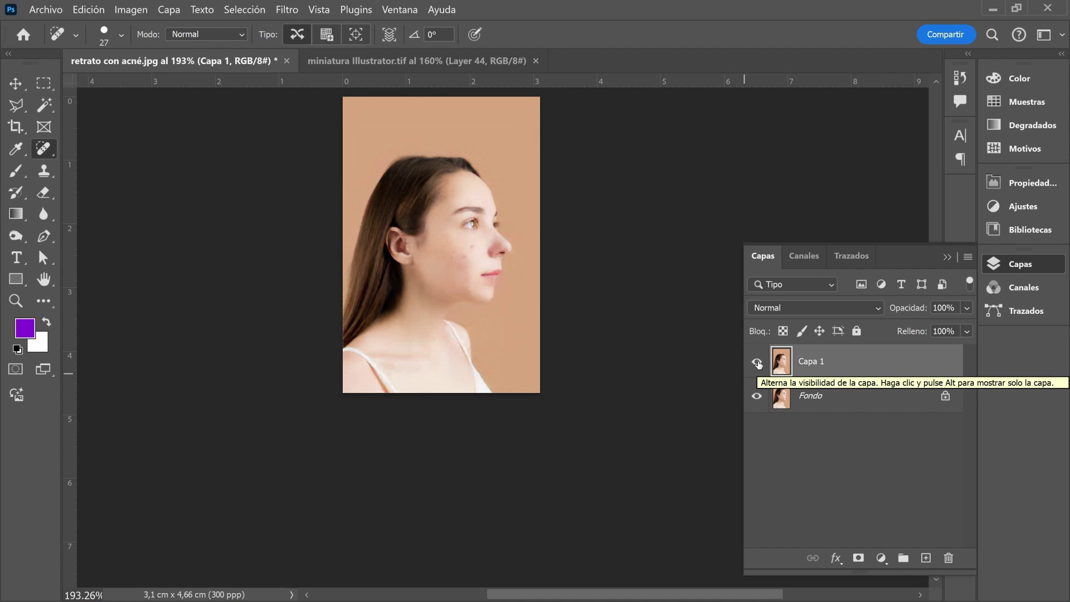
pyautogui.click(757, 363)
pyautogui.click(758, 363)
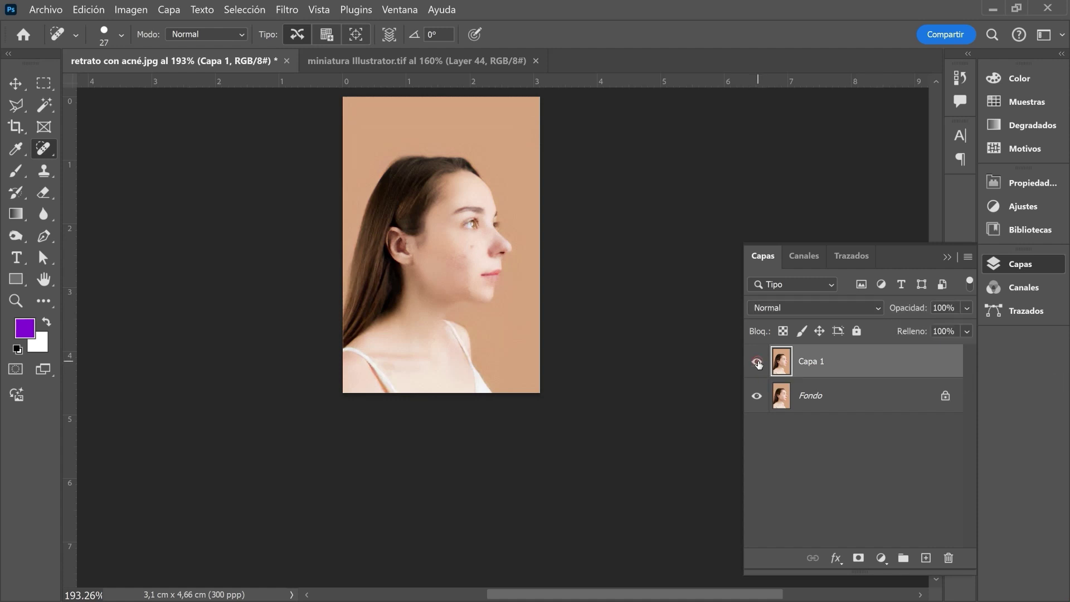
pyautogui.click(758, 363)
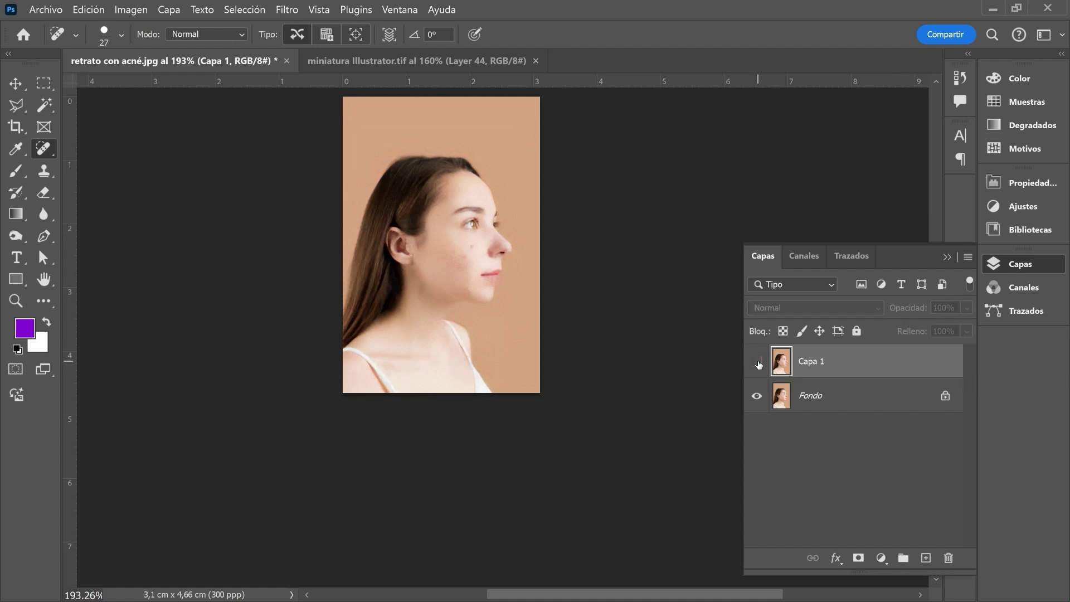
pyautogui.click(758, 363)
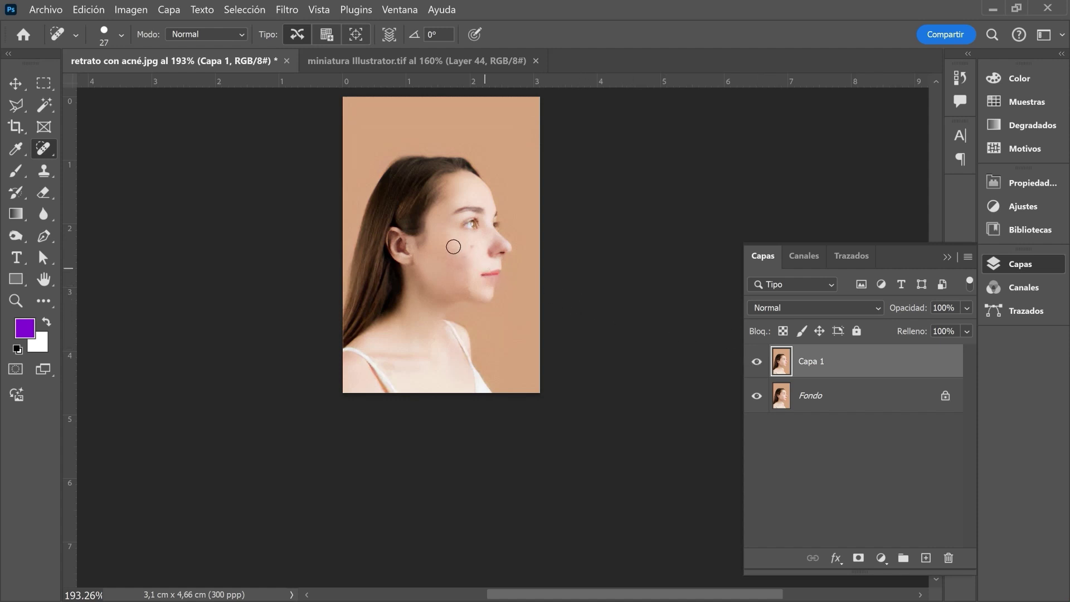
# - Zoom in on the face and select the Spot Healing Brush from the healing tools
pyautogui.scroll(1, 447, 229)
pyautogui.scroll(1, 447, 229)
pyautogui.scroll(1, 448, 229)
pyautogui.scroll(1, 445, 230)
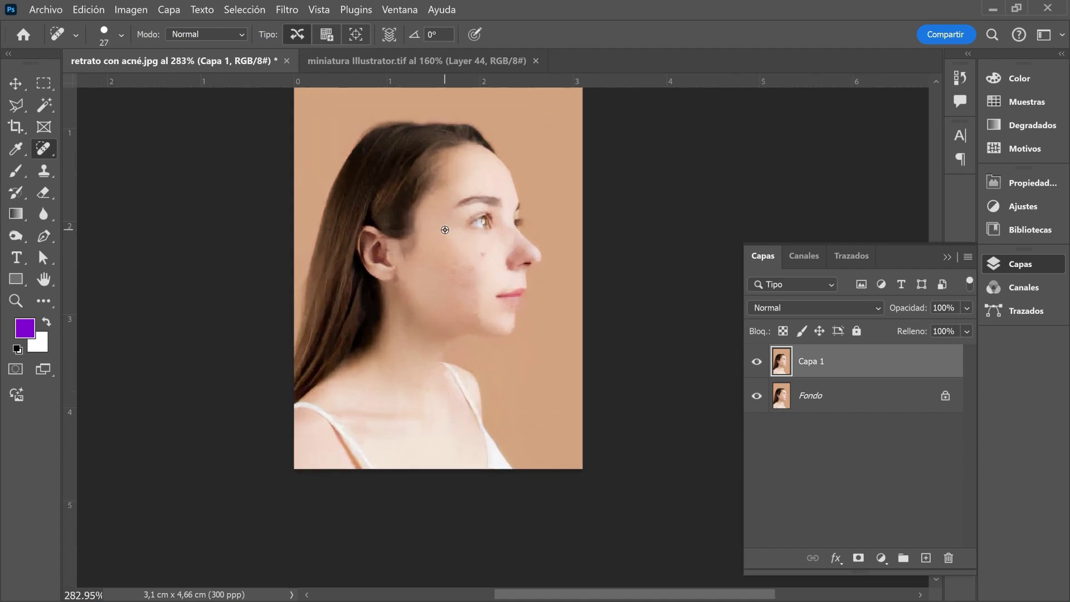
pyautogui.scroll(1, 444, 229)
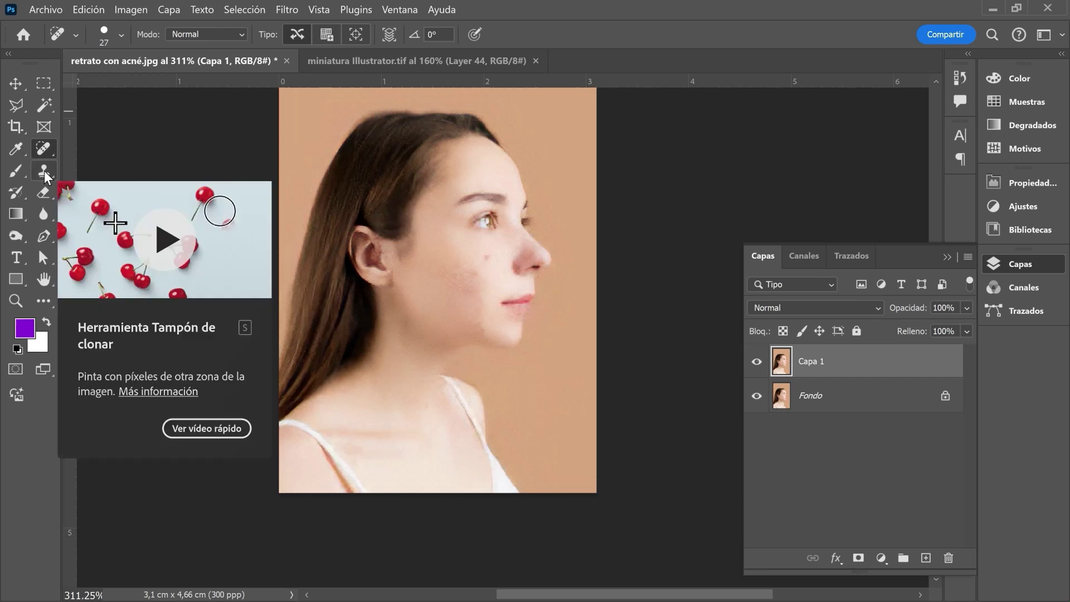
pyautogui.rightClick(45, 151)
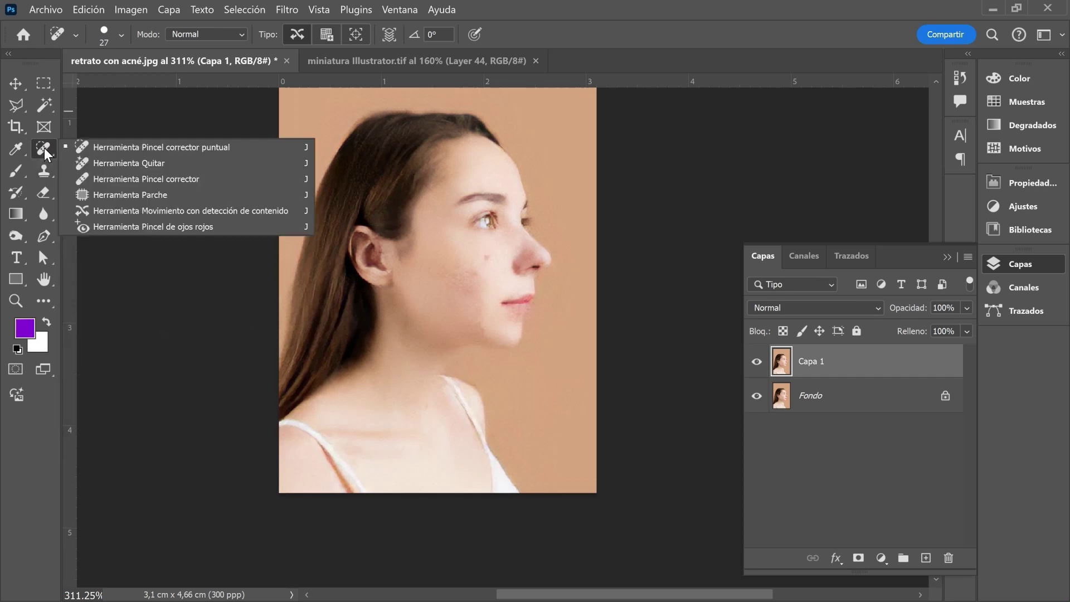
pyautogui.click(115, 148)
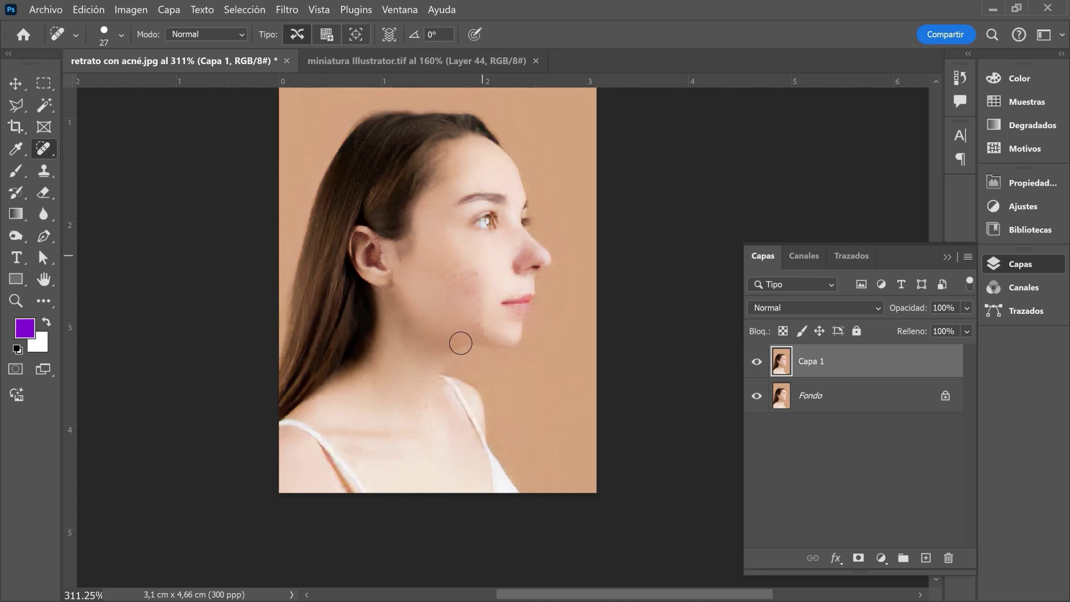
# - Heal the acne spots on the cheek and the blemish on the neck, then zoom out
pyautogui.click(472, 274)
pyautogui.moveTo(449, 272)
pyautogui.mouseDown()
pyautogui.moveTo(478, 294)
pyautogui.moveTo(450, 306)
pyautogui.moveTo(479, 324)
pyautogui.mouseUp()
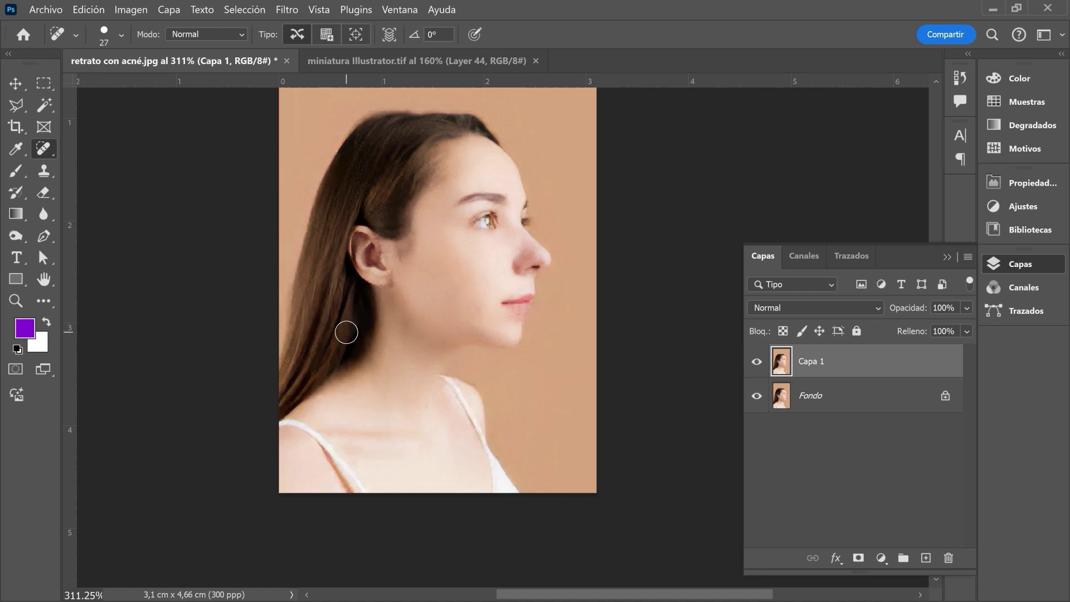
pyautogui.moveTo(342, 353); pyautogui.dragTo(366, 377)
pyautogui.scroll(-1, 367, 358)
pyautogui.scroll(-1, 367, 357)
pyautogui.scroll(-1, 367, 358)
pyautogui.scroll(-1, 367, 357)
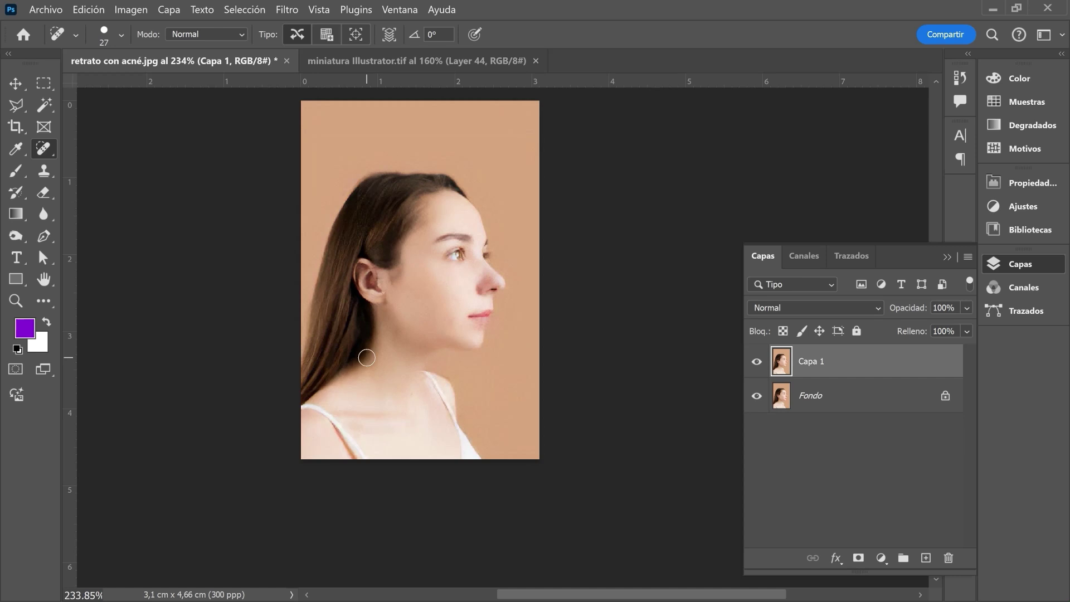